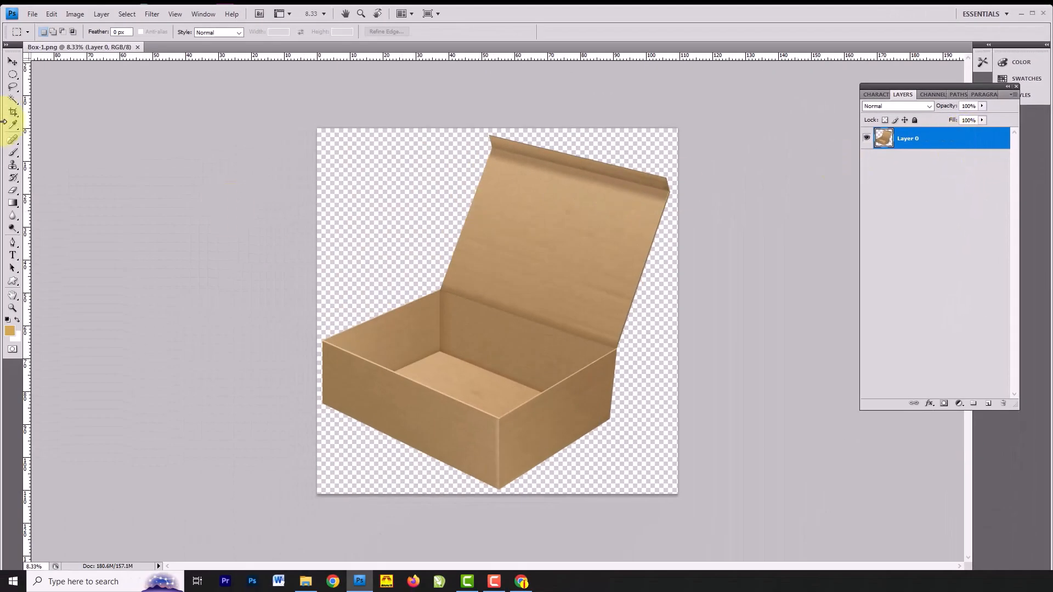
# Add the red text "I CAN Publicatin" as a text layer across the box's open lid
pyautogui.click(12, 61)
pyautogui.moveTo(582, 226)
pyautogui.mouseDown()
pyautogui.moveTo(560, 229)
pyautogui.moveTo(548, 165)
pyautogui.moveTo(580, 214)
pyautogui.moveTo(578, 232)
pyautogui.mouseUp()
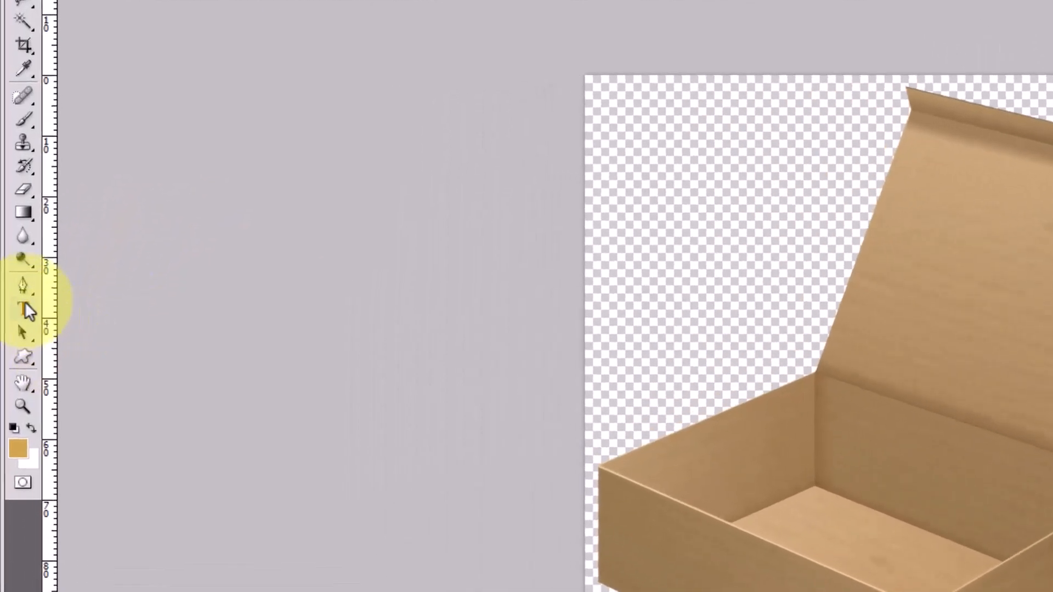
pyautogui.click(23, 307)
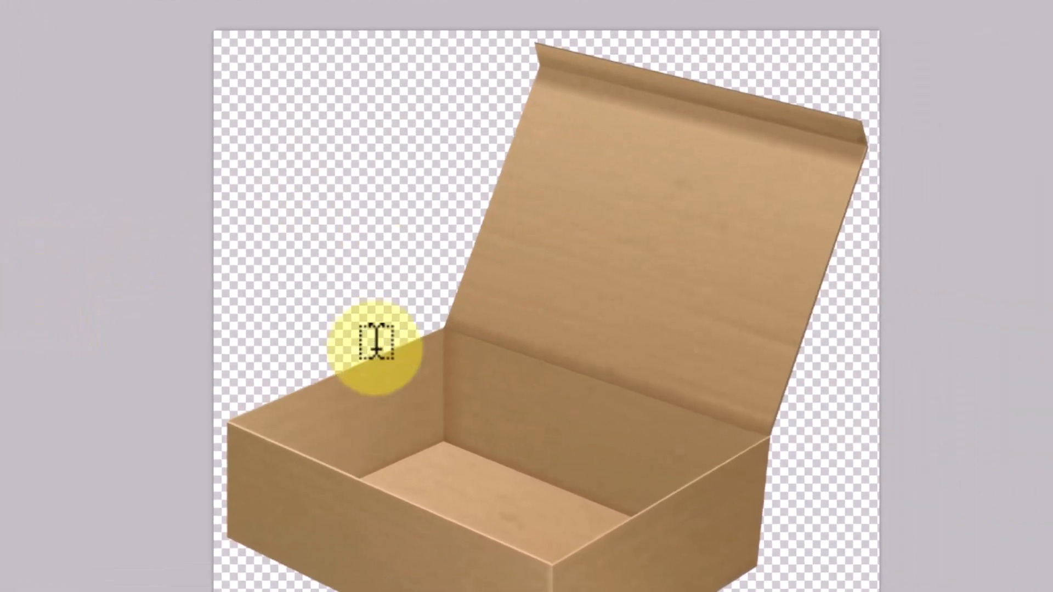
pyautogui.click(534, 229)
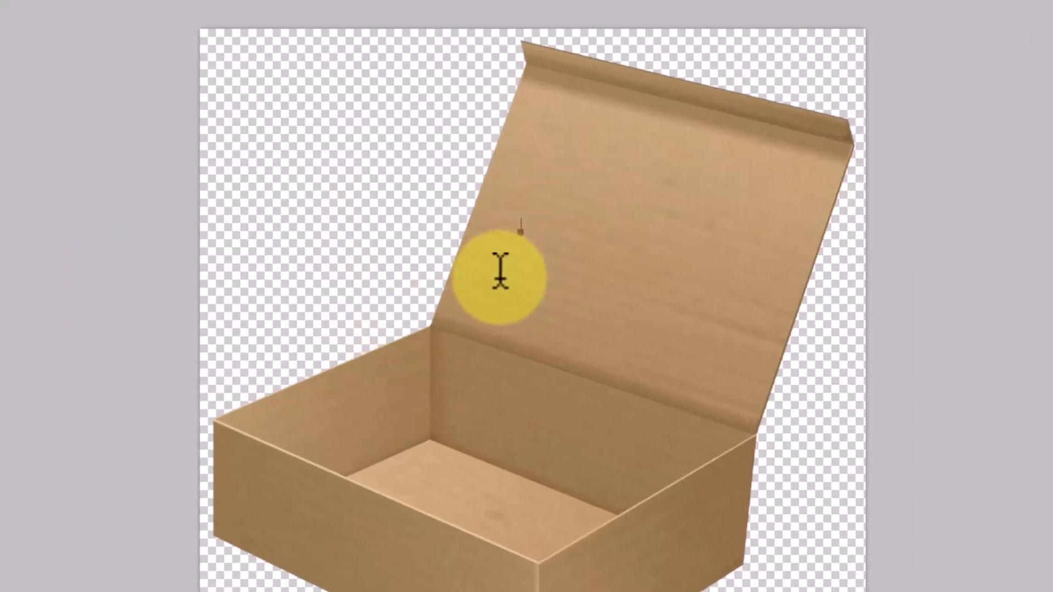
pyautogui.write('I CAN Pu')
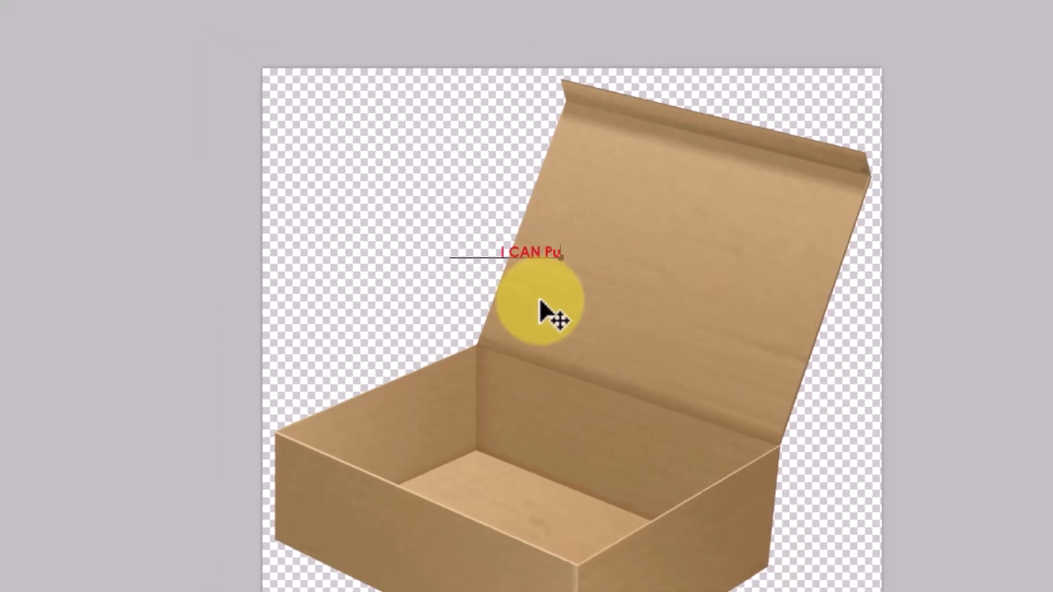
pyautogui.write('blicatin')
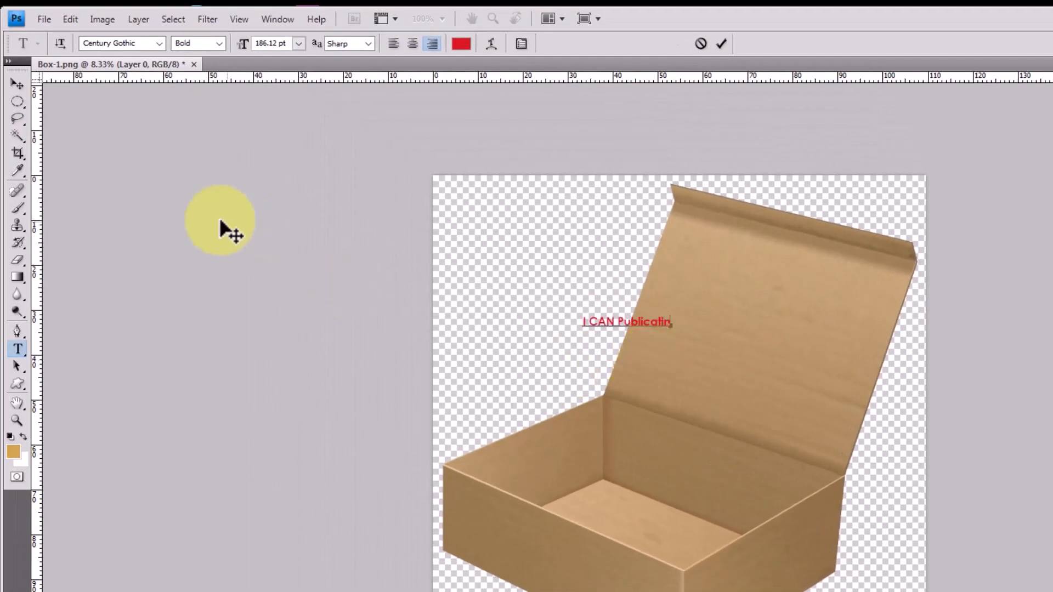
pyautogui.click(17, 84)
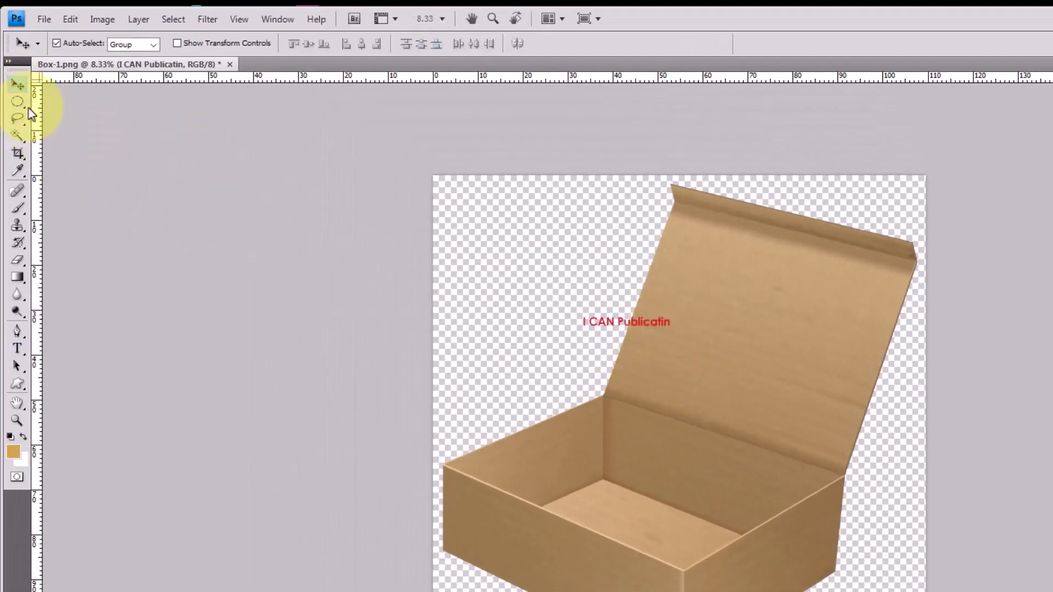
# Enlarge the text with Free Transform, try it over the box's front face, and shrink it over the right side face
pyautogui.hotkey('ctrl', 't')
pyautogui.moveTo(680, 336); pyautogui.dragTo(778, 383)
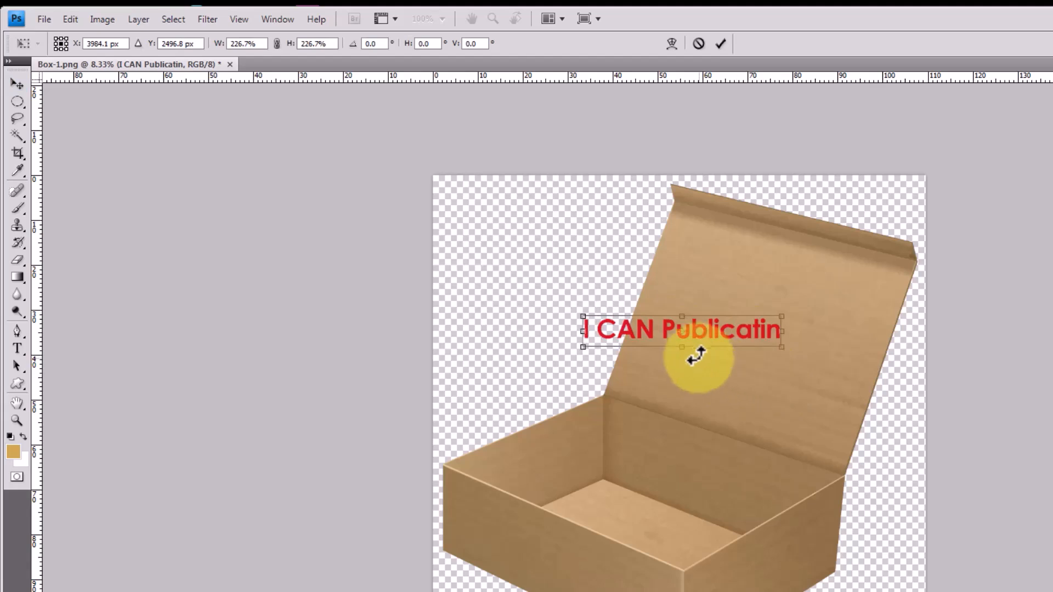
pyautogui.moveTo(652, 331); pyautogui.dragTo(593, 566)
pyautogui.moveTo(490, 450); pyautogui.dragTo(444, 456)
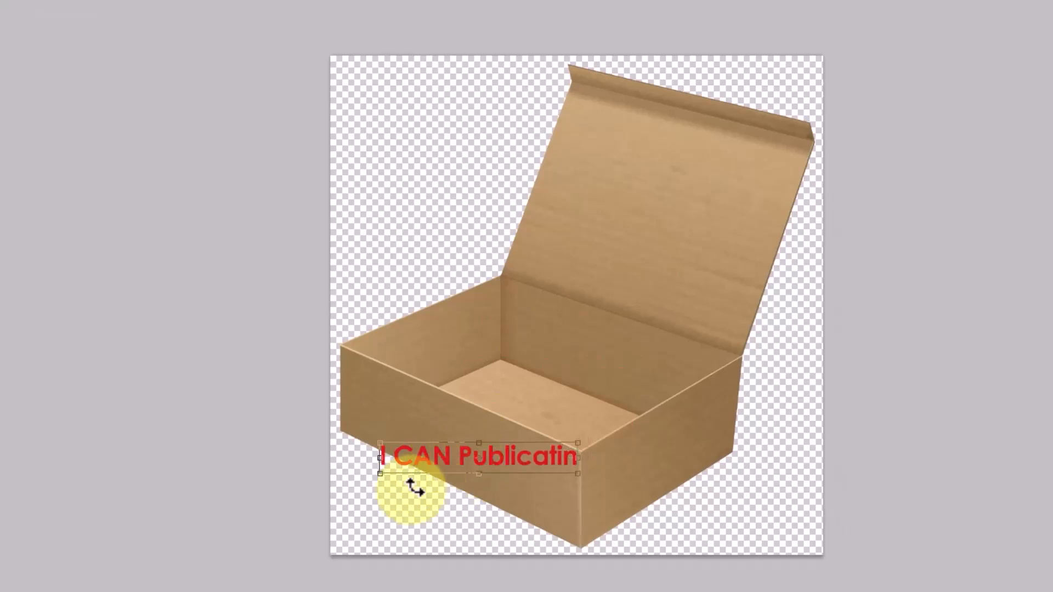
pyautogui.moveTo(391, 471); pyautogui.dragTo(690, 450)
pyautogui.press('Return')
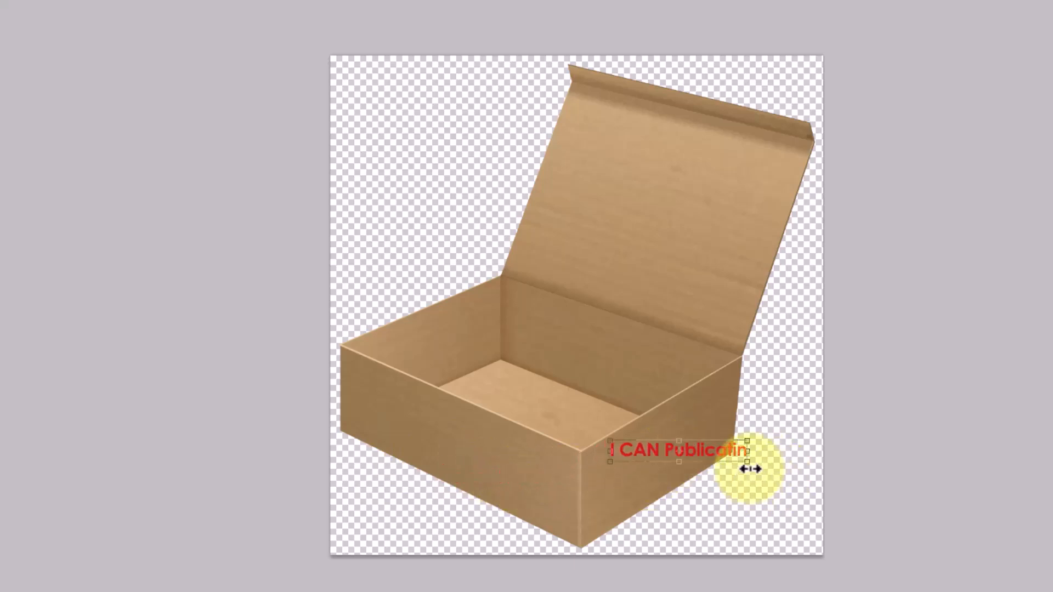
# Move the text onto the inside of the open lid, near the lid's left edge
pyautogui.moveTo(713, 465); pyautogui.dragTo(659, 236)
pyautogui.hotkey('ctrl', 'alt', 'z')
pyautogui.hotkey('ctrl', 'alt', 'z')
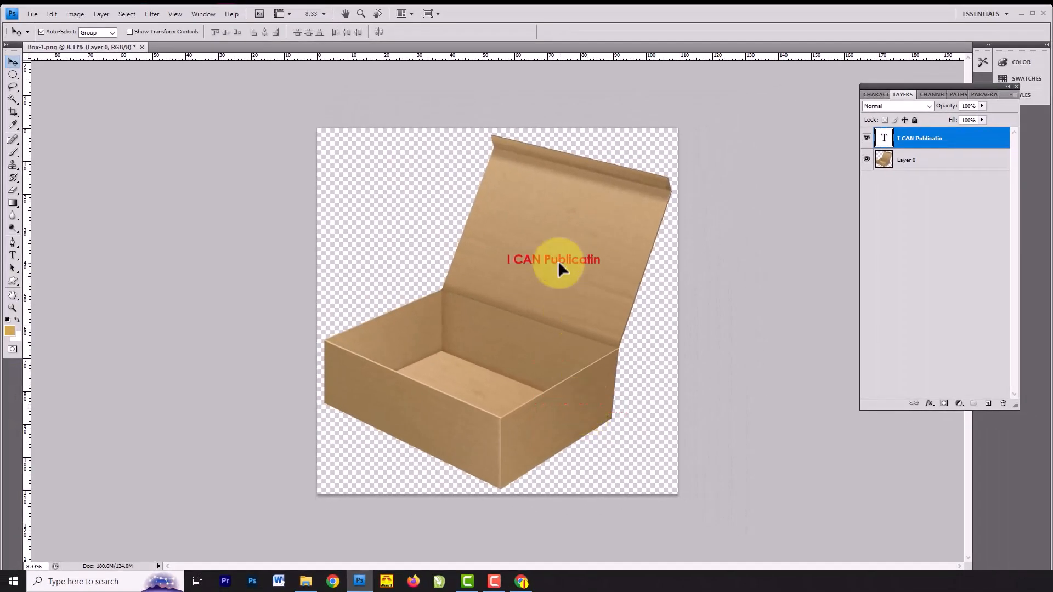
pyautogui.moveTo(558, 261); pyautogui.dragTo(528, 221)
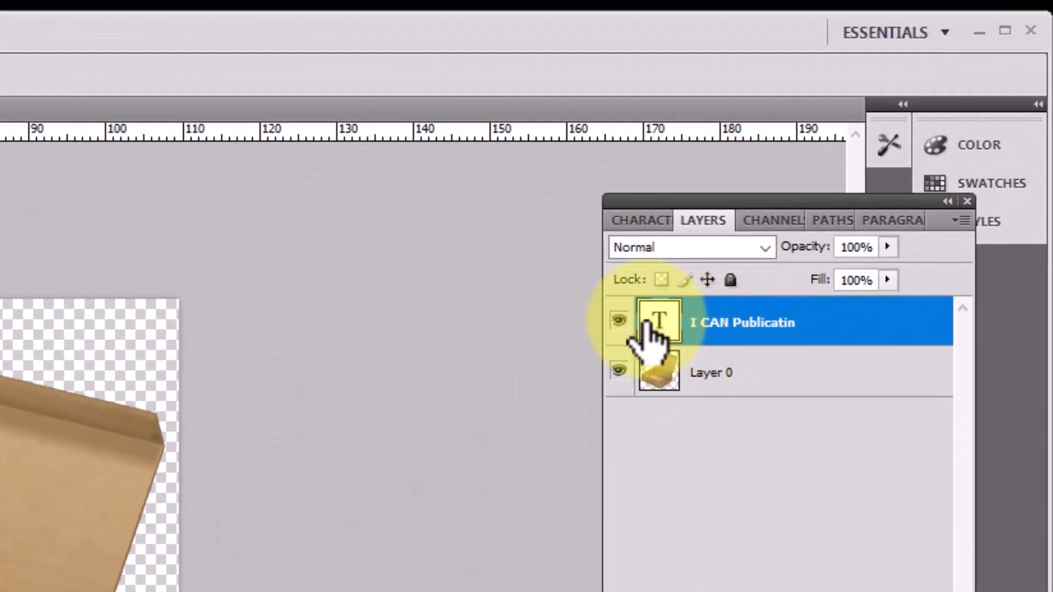
# Select the pixels of the text layer, copy them, and clear the selection
pyautogui.rightClick(653, 327)
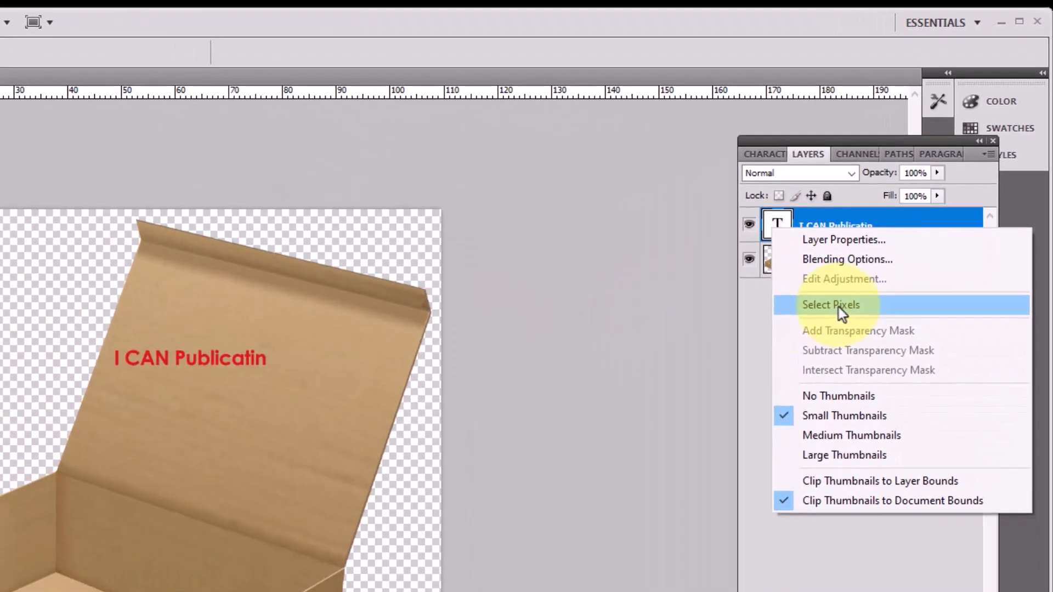
pyautogui.click(719, 435)
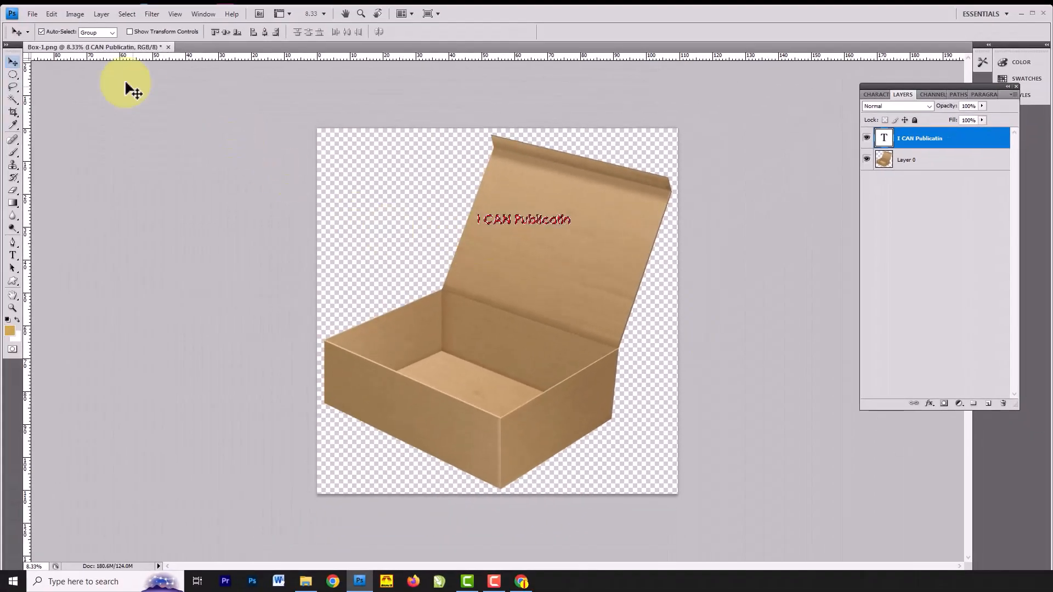
pyautogui.click(51, 14)
pyautogui.click(61, 88)
pyautogui.hotkey('ctrl', 'd')
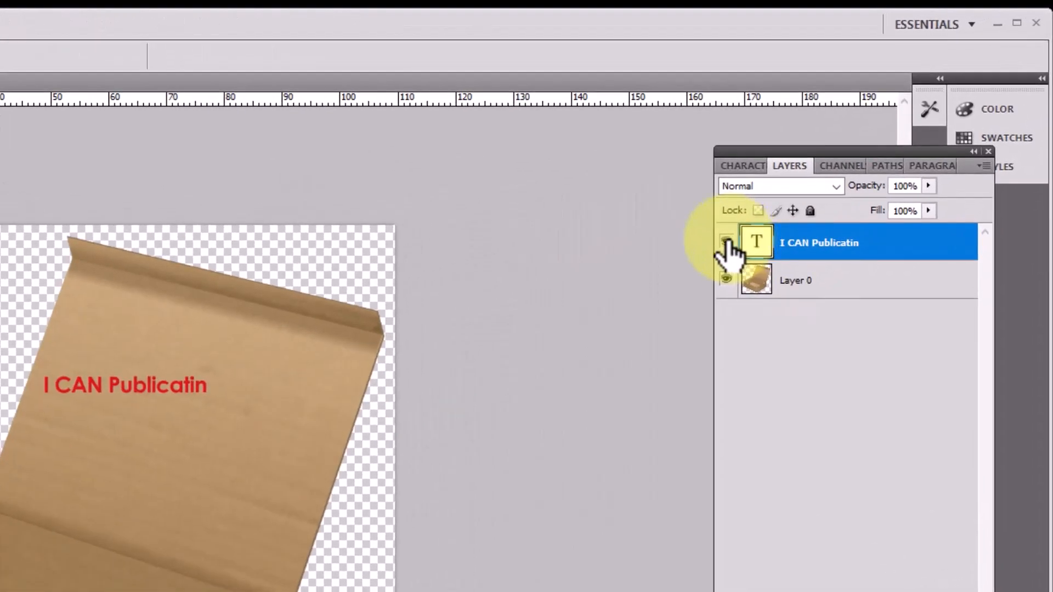
# Hide the text layer and create a new empty layer
pyautogui.click(726, 242)
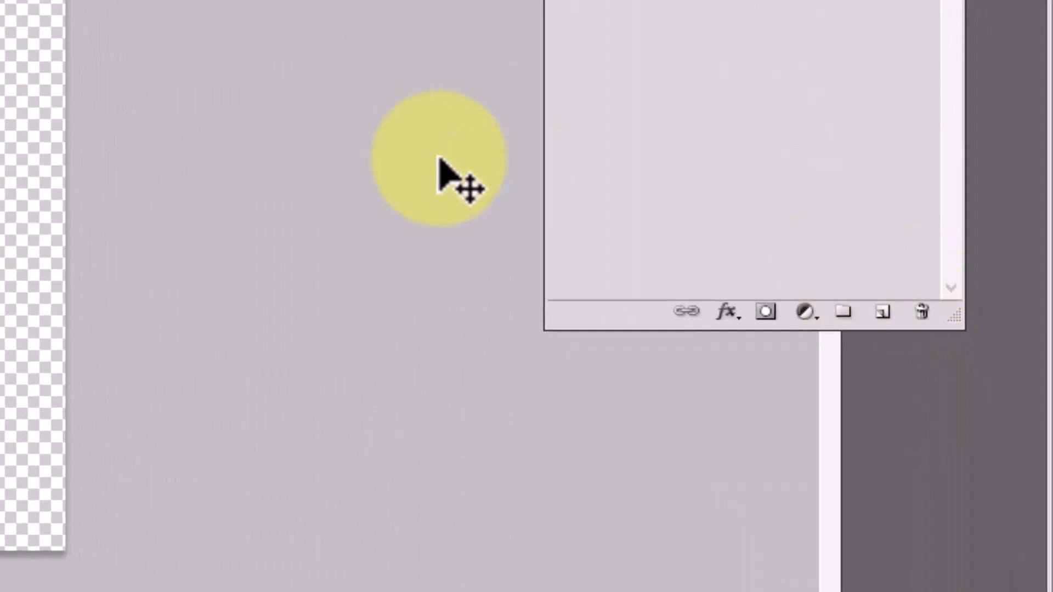
pyautogui.click(884, 314)
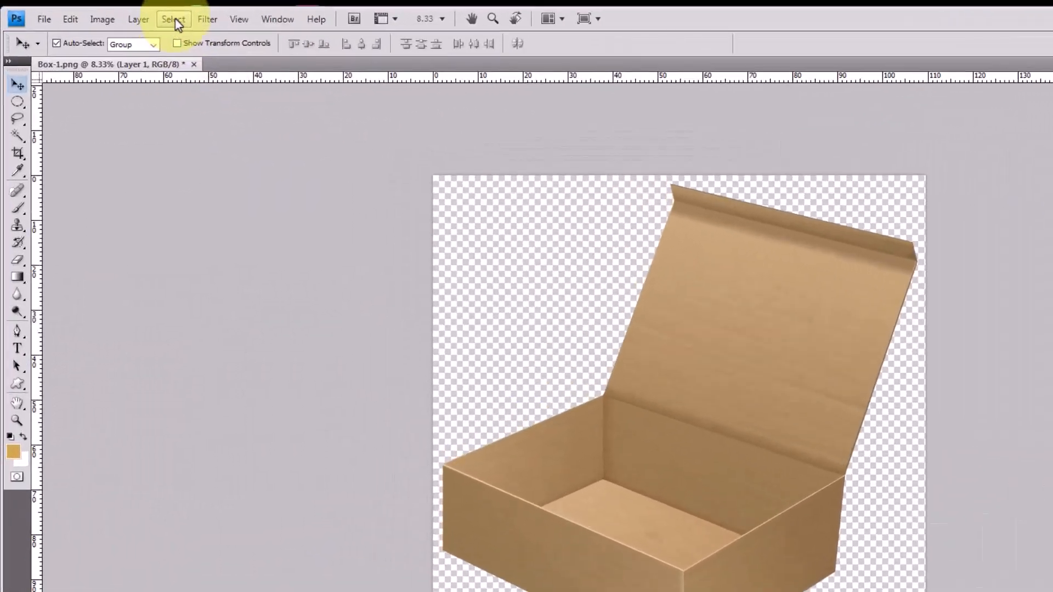
# Start the Vanishing Point filter and outline the box's front face with a four-corner perspective plane
pyautogui.click(132, 14)
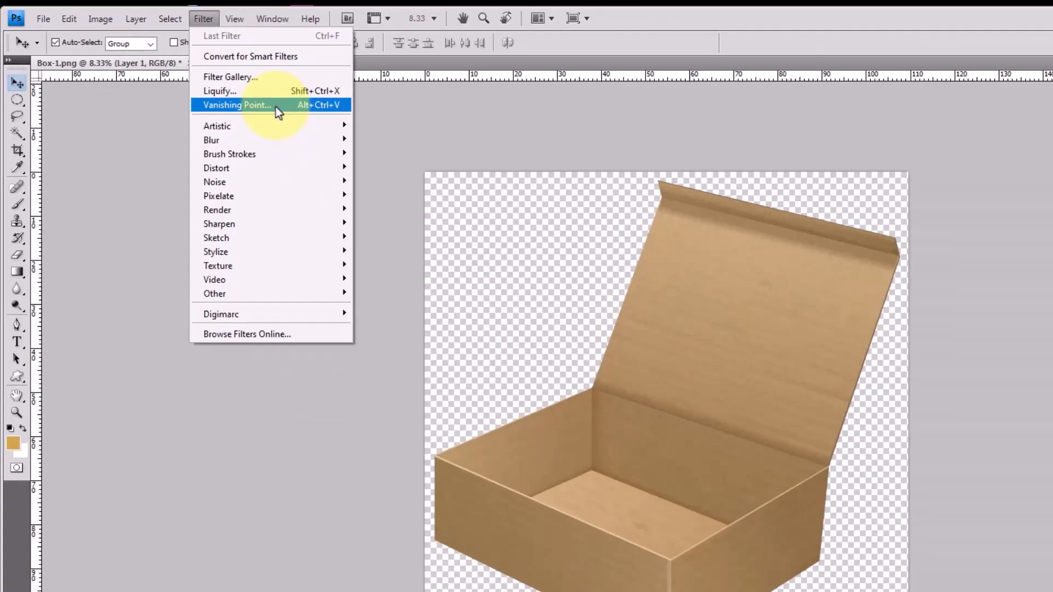
pyautogui.click(276, 107)
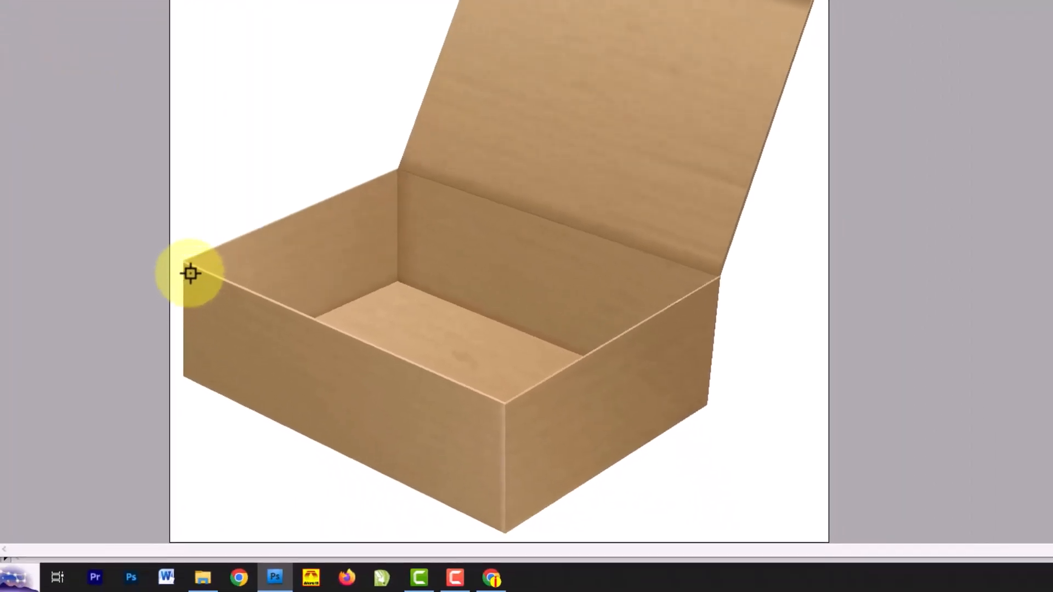
pyautogui.click(190, 273)
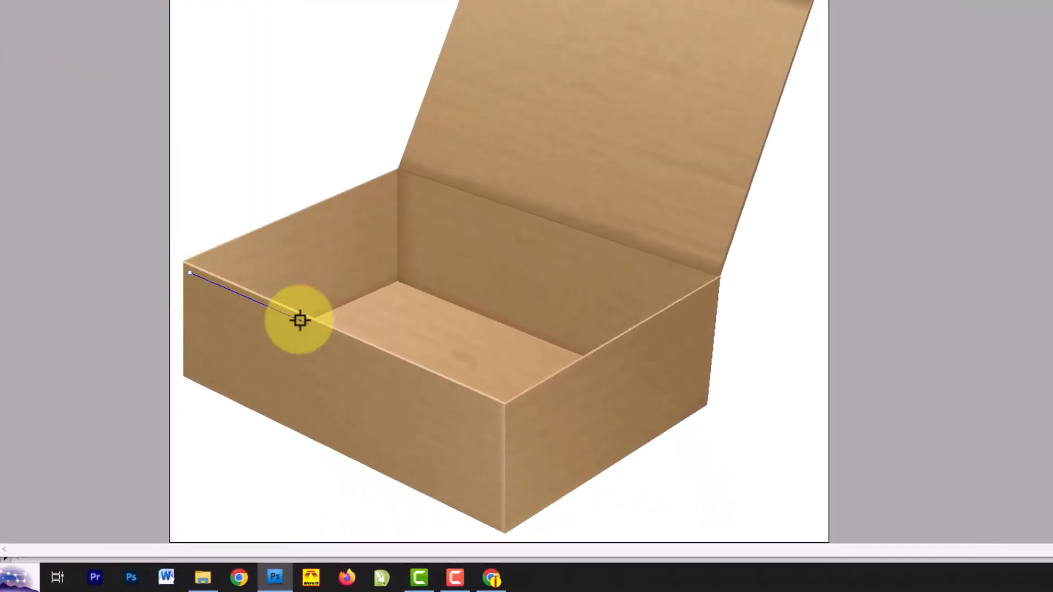
pyautogui.click(504, 410)
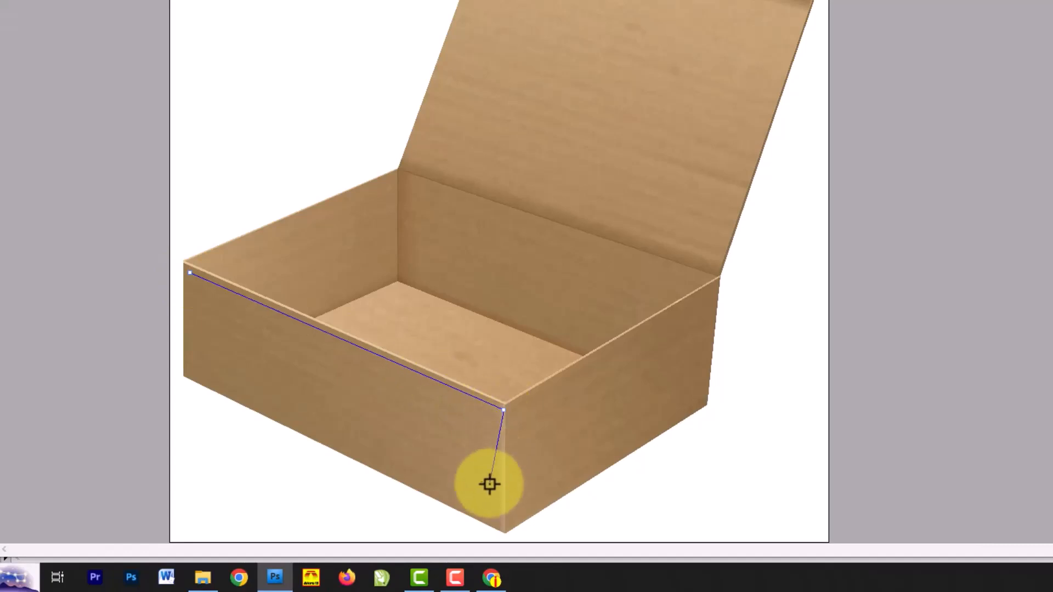
pyautogui.click(503, 530)
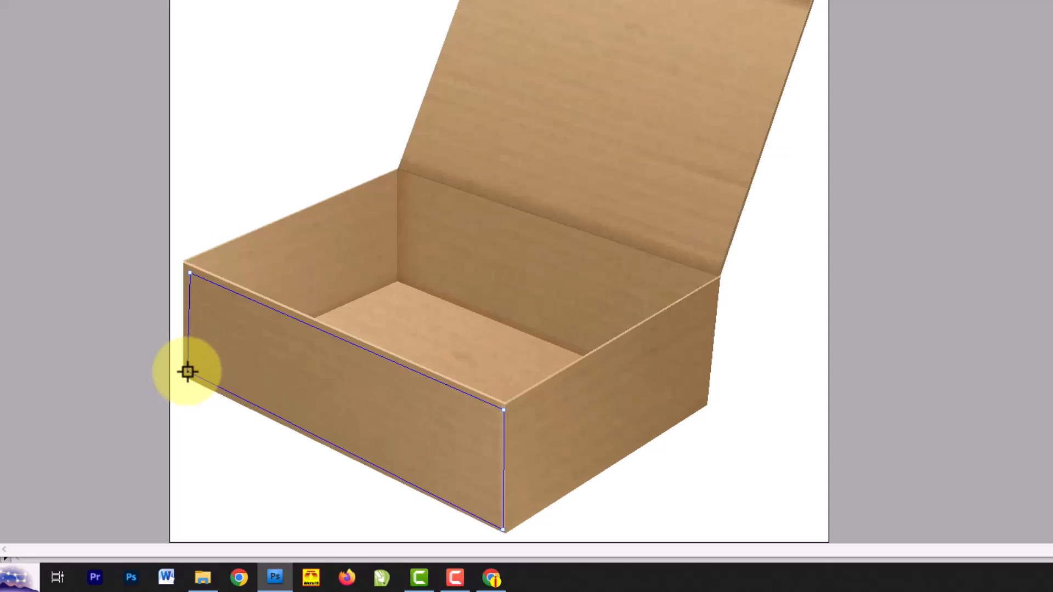
pyautogui.click(187, 371)
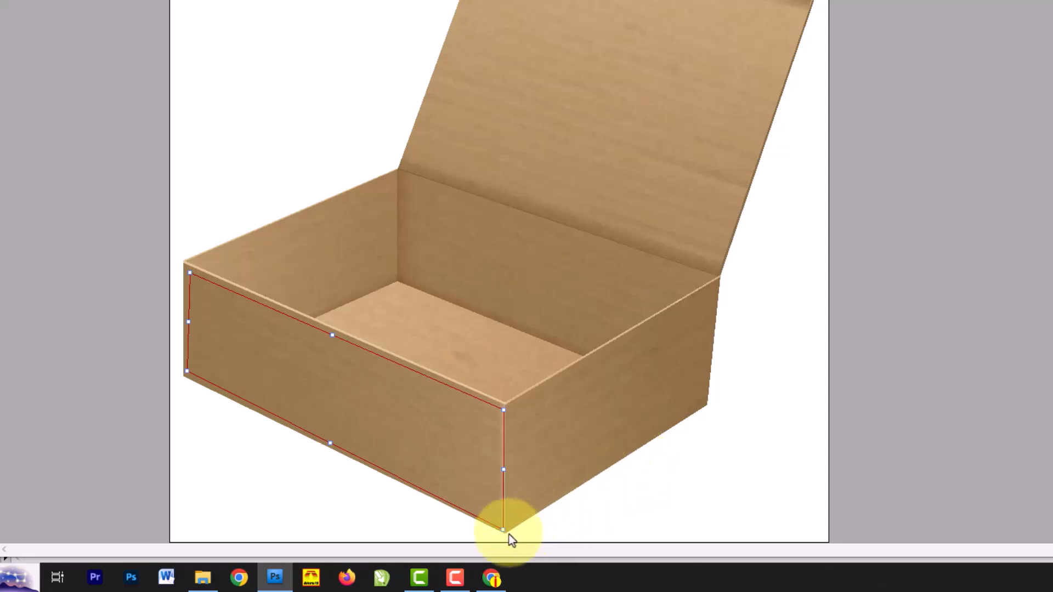
# Adjust the plane's two corners at the box's front vertical edge to form a valid perspective grid
pyautogui.moveTo(502, 531); pyautogui.dragTo(500, 527)
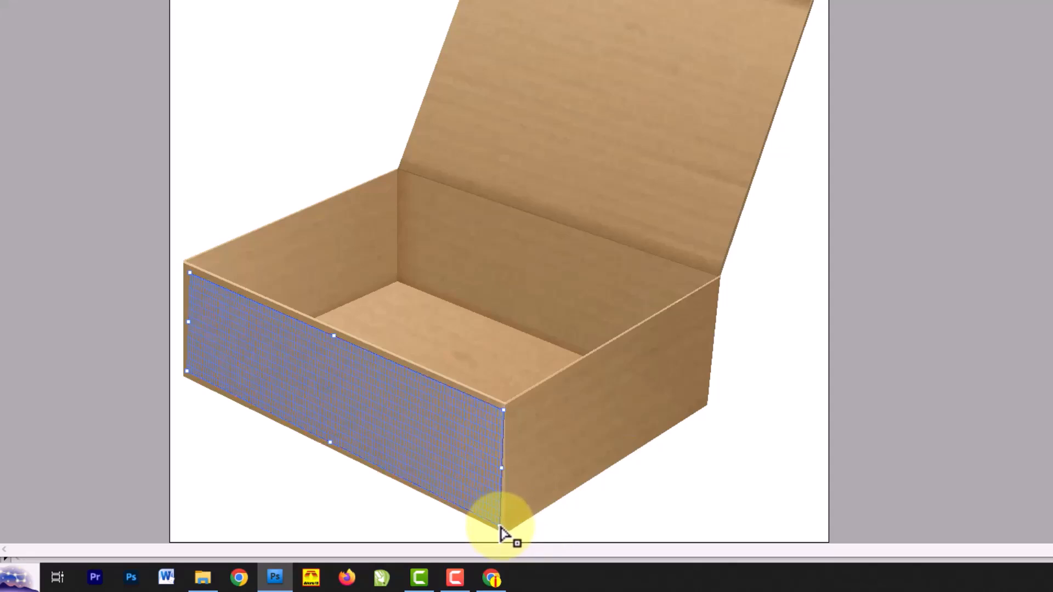
pyautogui.moveTo(500, 527); pyautogui.dragTo(499, 526)
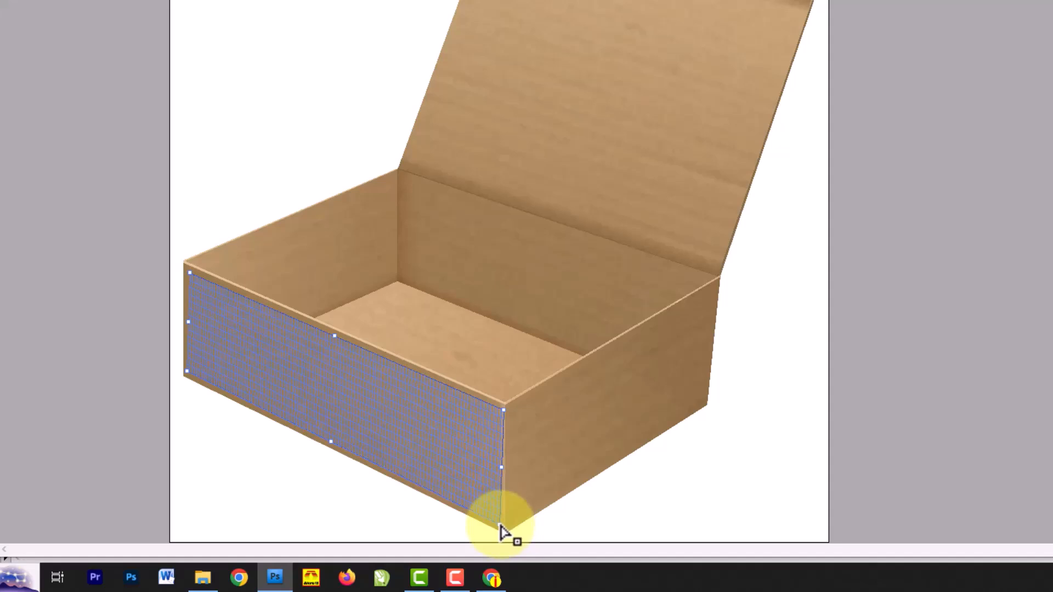
pyautogui.moveTo(503, 414); pyautogui.dragTo(505, 411)
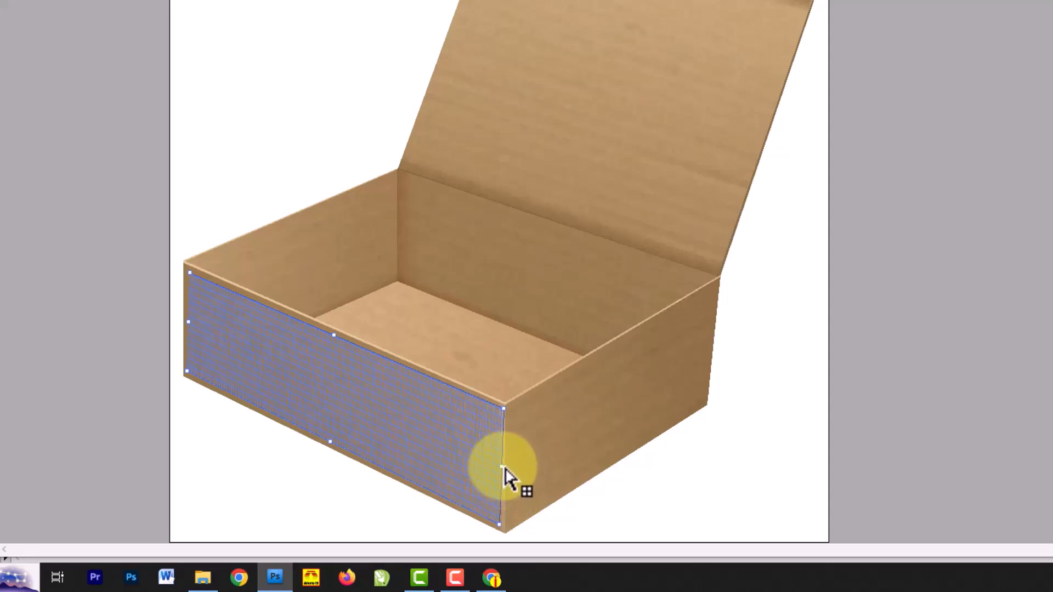
# Extend a connected plane from the front plane's right edge and fit its outer corners to the box's right side face
pyautogui.moveTo(504, 471); pyautogui.dragTo(700, 446)
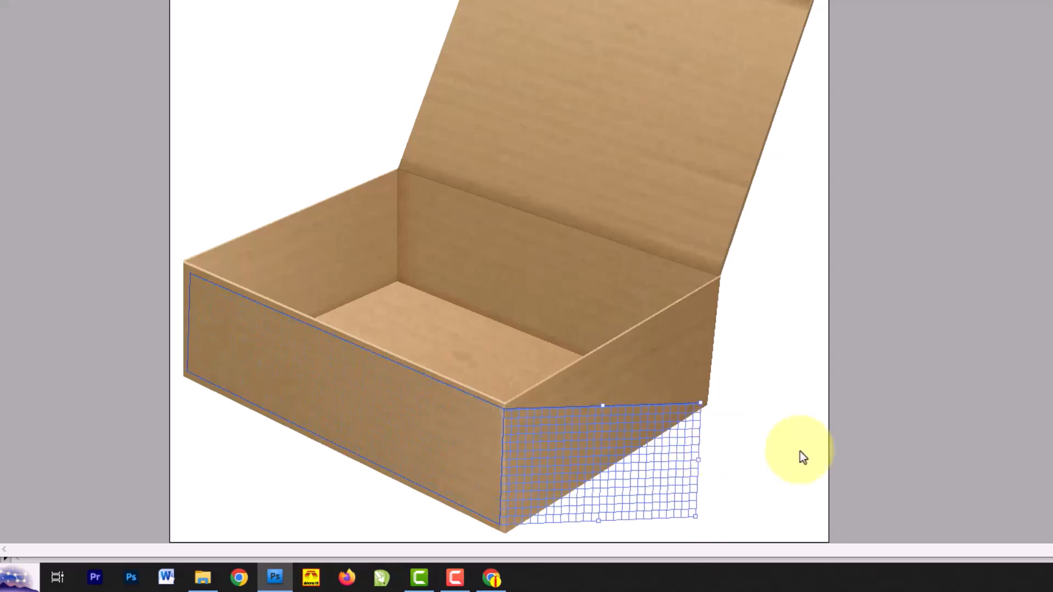
pyautogui.moveTo(702, 404); pyautogui.dragTo(712, 295)
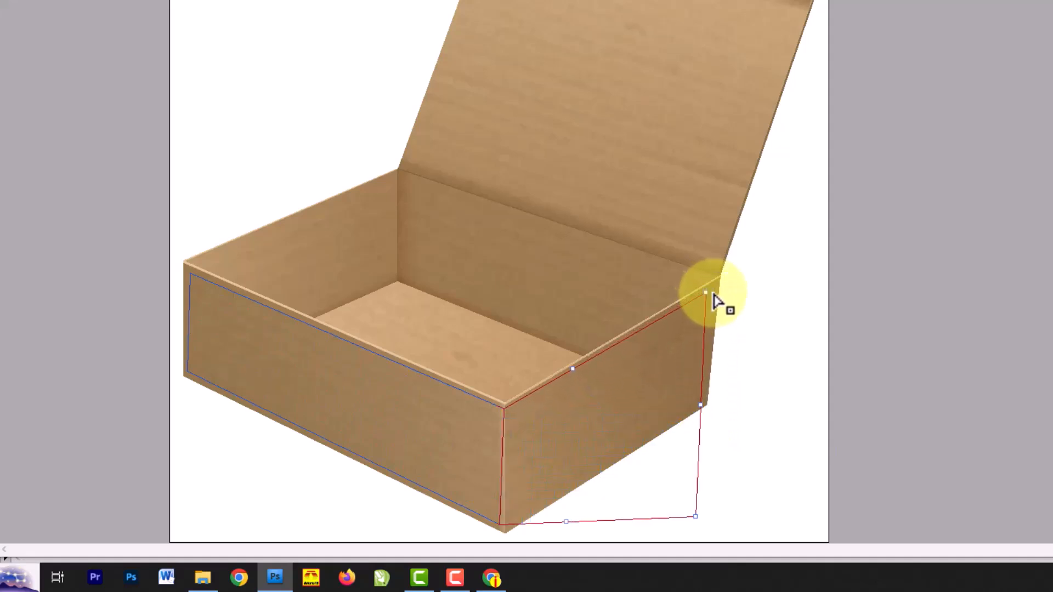
pyautogui.moveTo(694, 520); pyautogui.dragTo(704, 397)
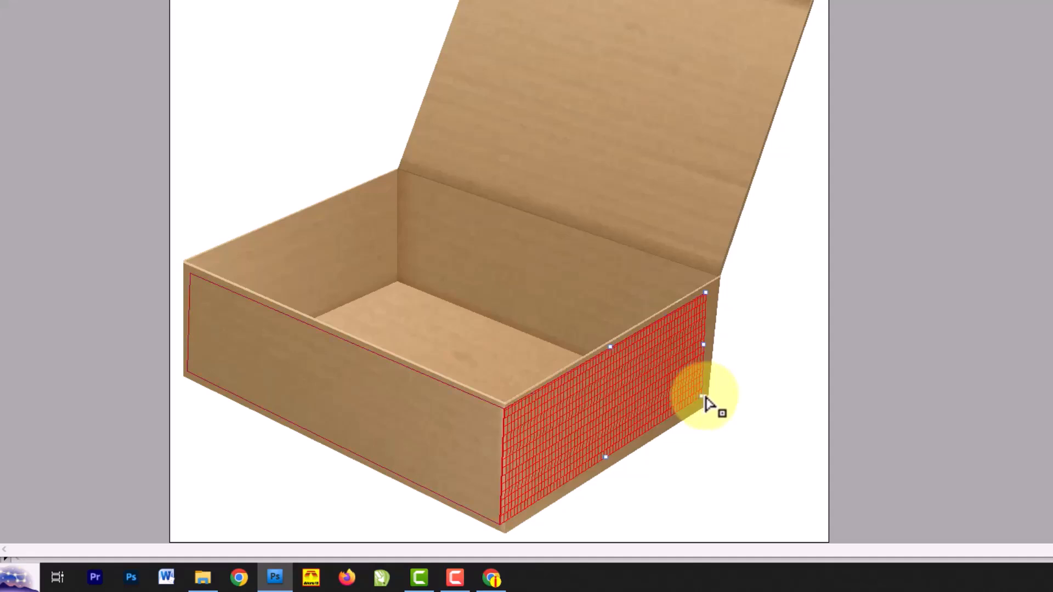
pyautogui.moveTo(710, 302); pyautogui.dragTo(710, 303)
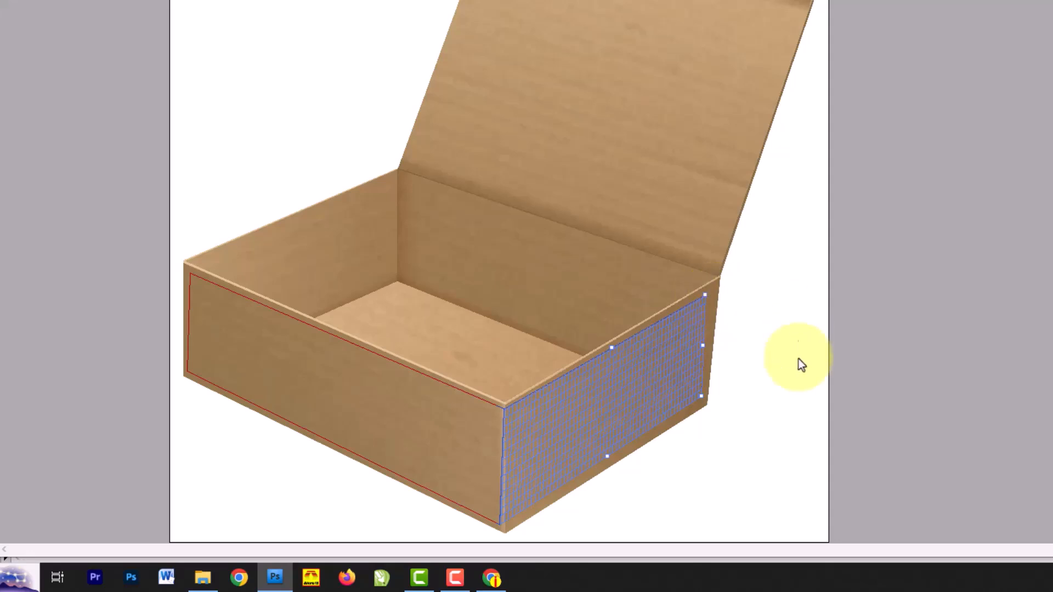
pyautogui.click(791, 379)
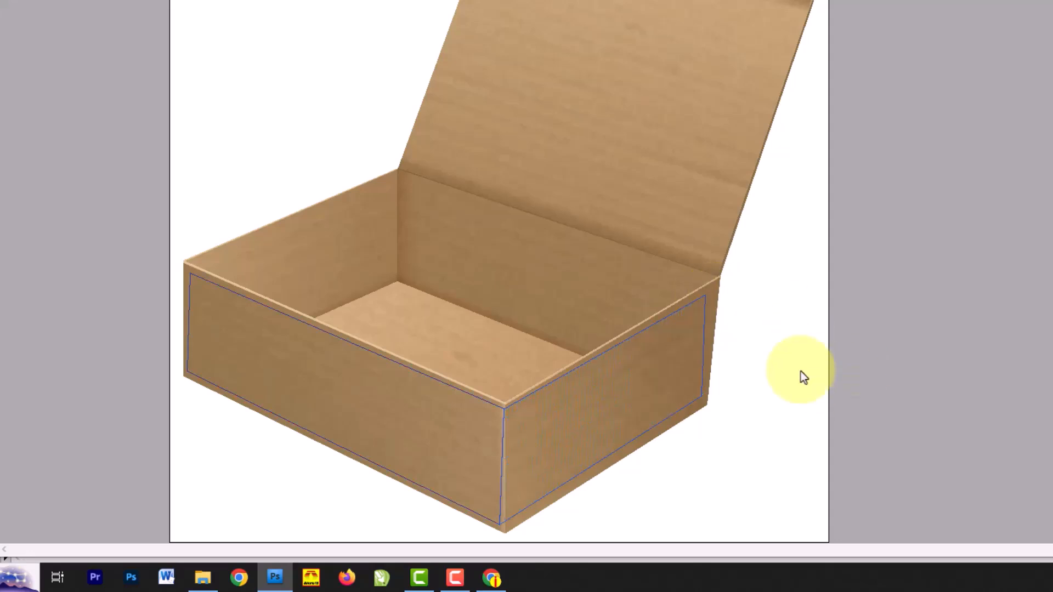
# Paste the copied text onto the front face's plane and scale it down near the face's lower right corner
pyautogui.hotkey('ctrl', 'v')
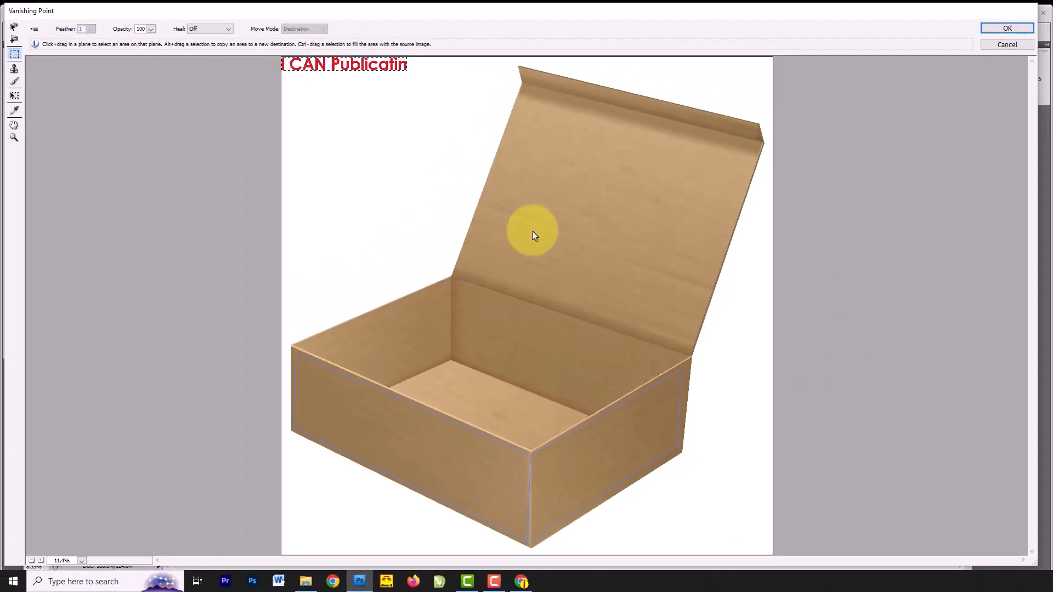
pyautogui.moveTo(318, 64); pyautogui.dragTo(348, 214)
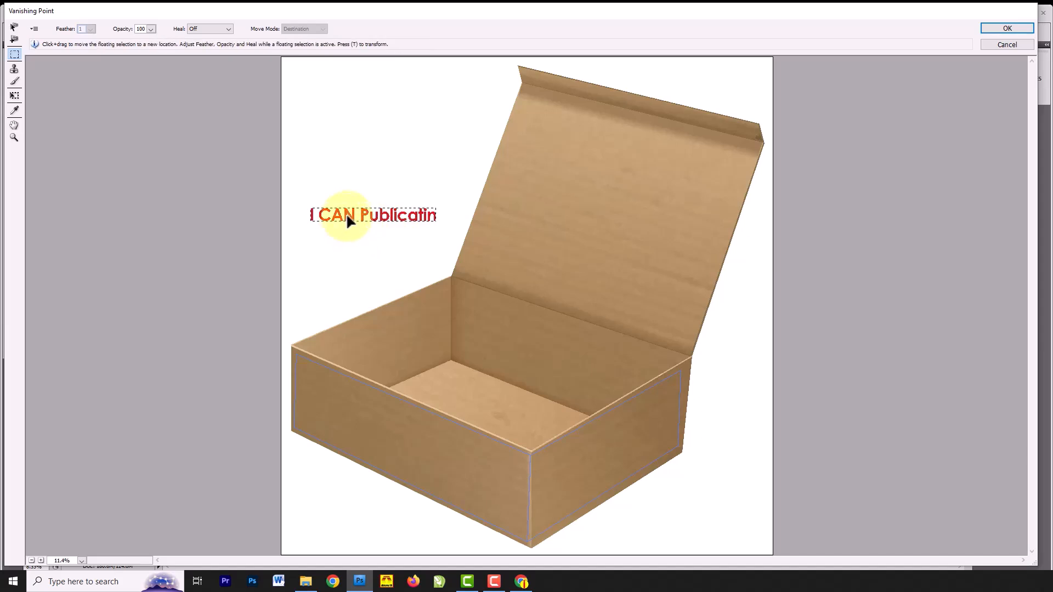
pyautogui.moveTo(347, 212); pyautogui.dragTo(421, 428)
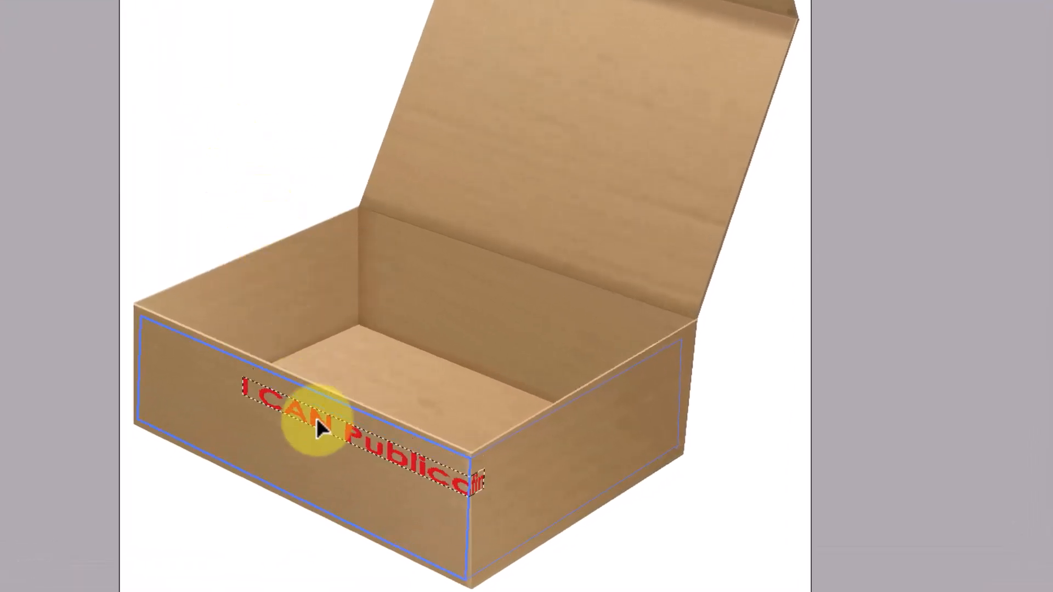
pyautogui.moveTo(317, 421); pyautogui.dragTo(262, 461)
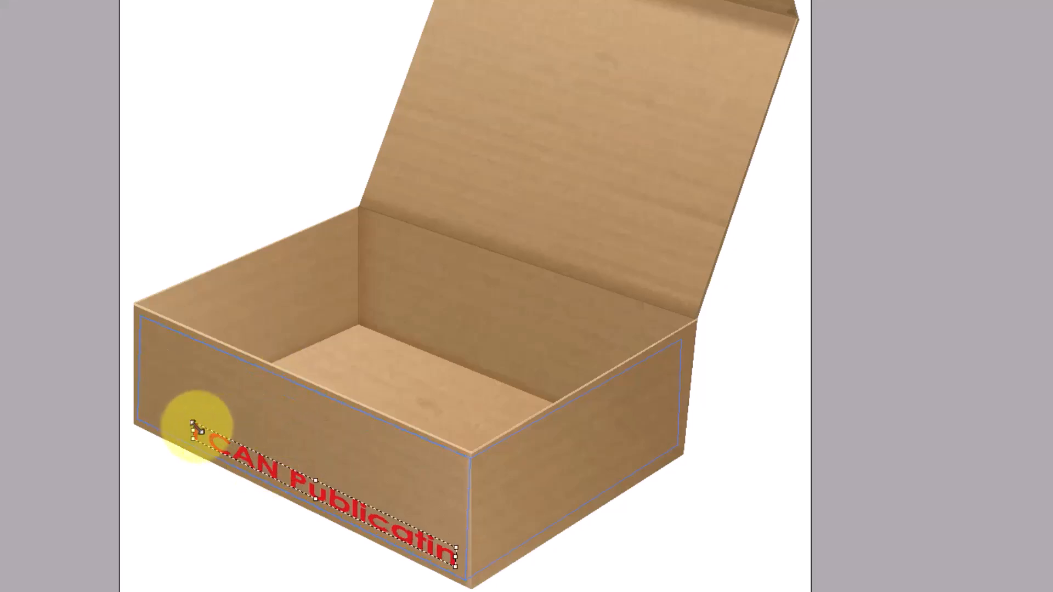
pyautogui.moveTo(188, 423); pyautogui.dragTo(287, 473)
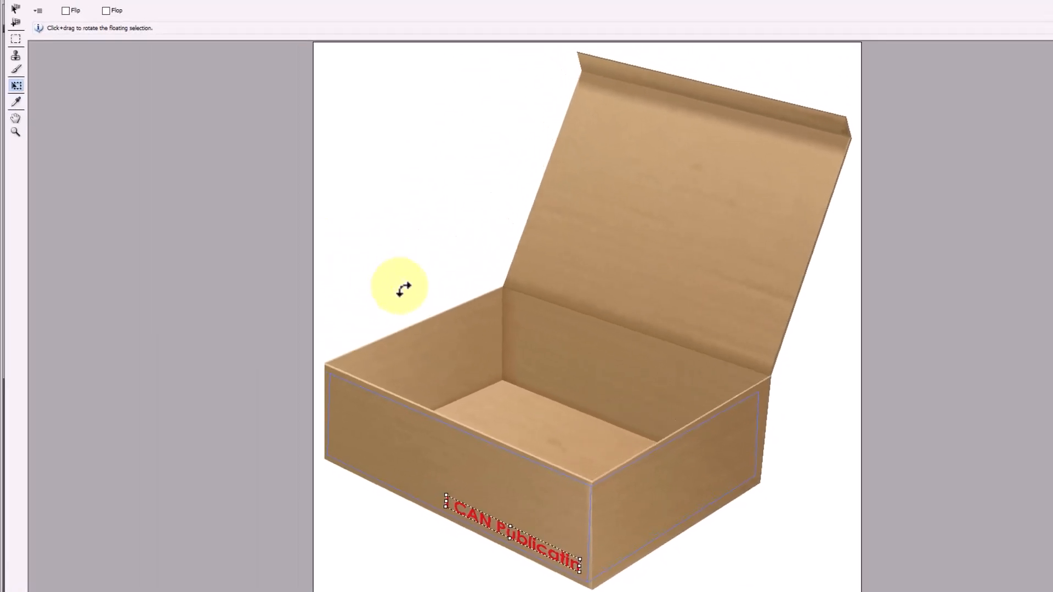
# Paste the text again, fit it near the lower outer corner of the box's right side face, and apply the Vanishing Point filter
pyautogui.hotkey('ctrl', 'v')
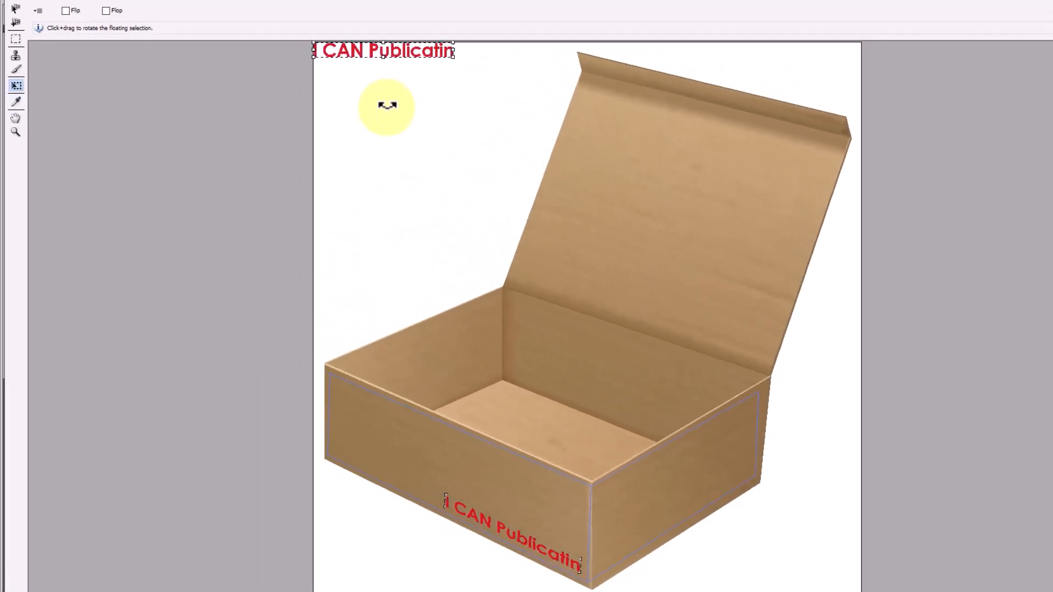
pyautogui.moveTo(343, 53); pyautogui.dragTo(647, 491)
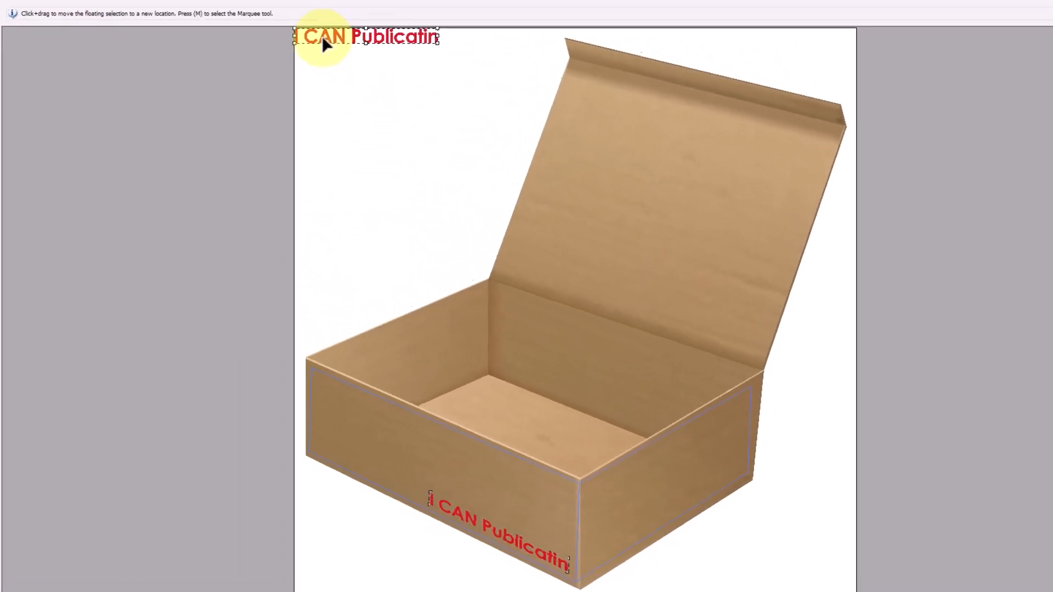
pyautogui.moveTo(512, 445)
pyautogui.mouseDown()
pyautogui.moveTo(587, 473)
pyautogui.moveTo(503, 445)
pyautogui.mouseUp()
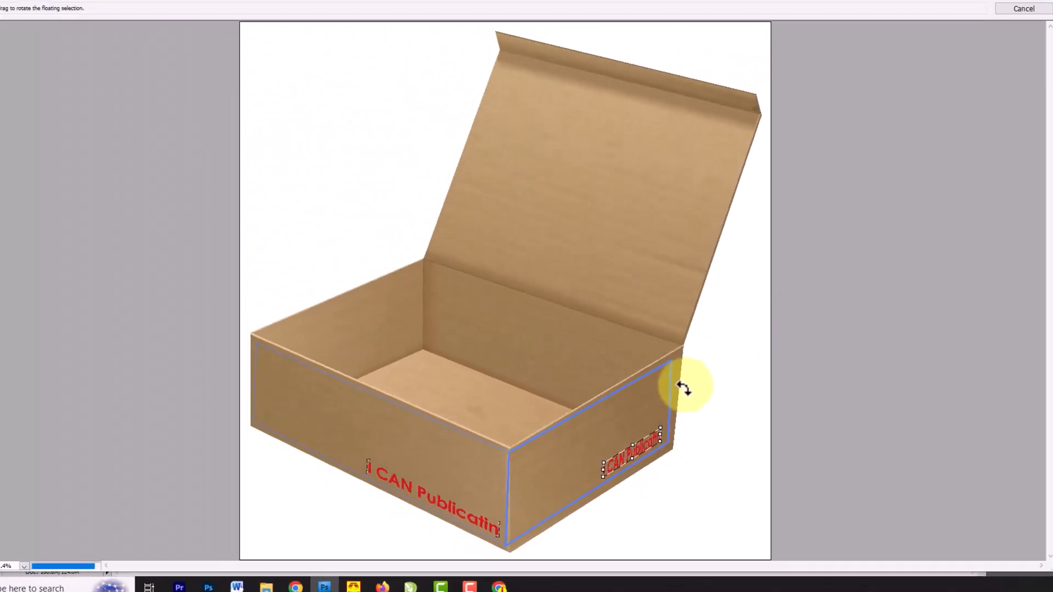
pyautogui.press('Return')
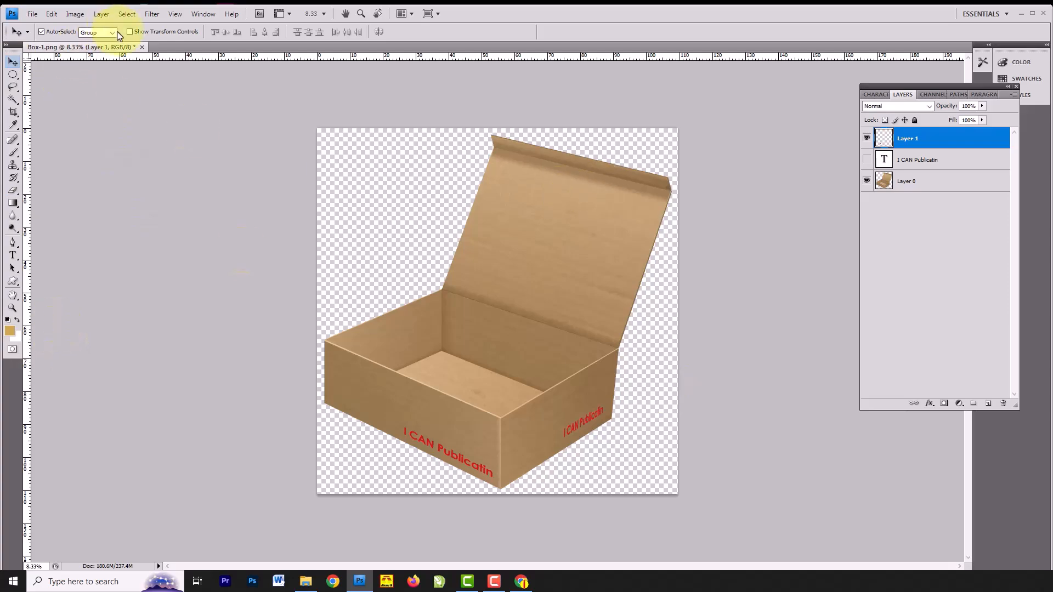
# Save a copy of the image to the Desktop in JPEG format as Box-1-Edited, with quality 10 and the Progressive option with 3 scans
pyautogui.click(33, 13)
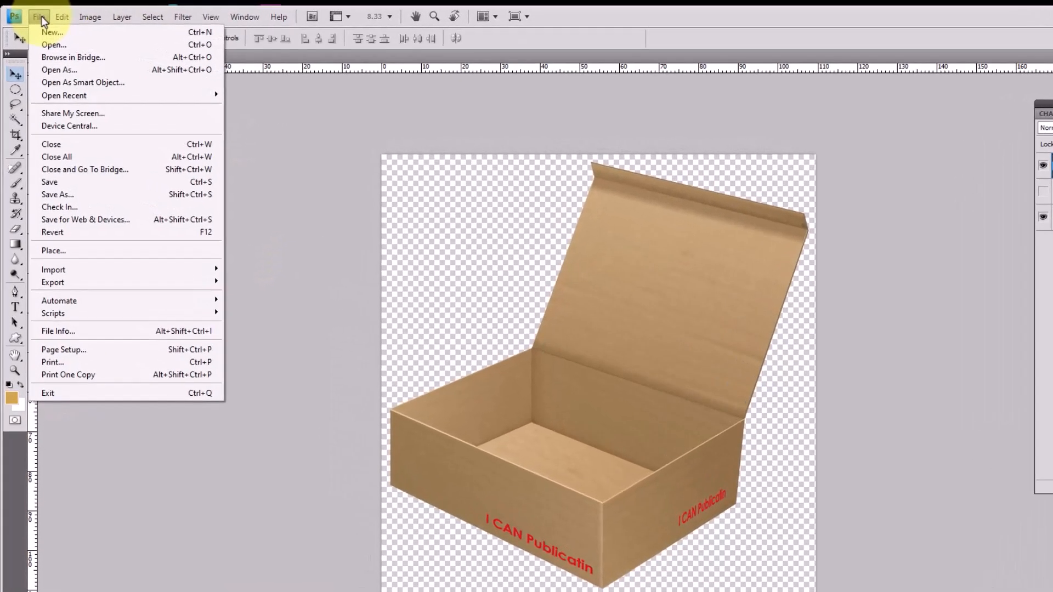
pyautogui.click(63, 195)
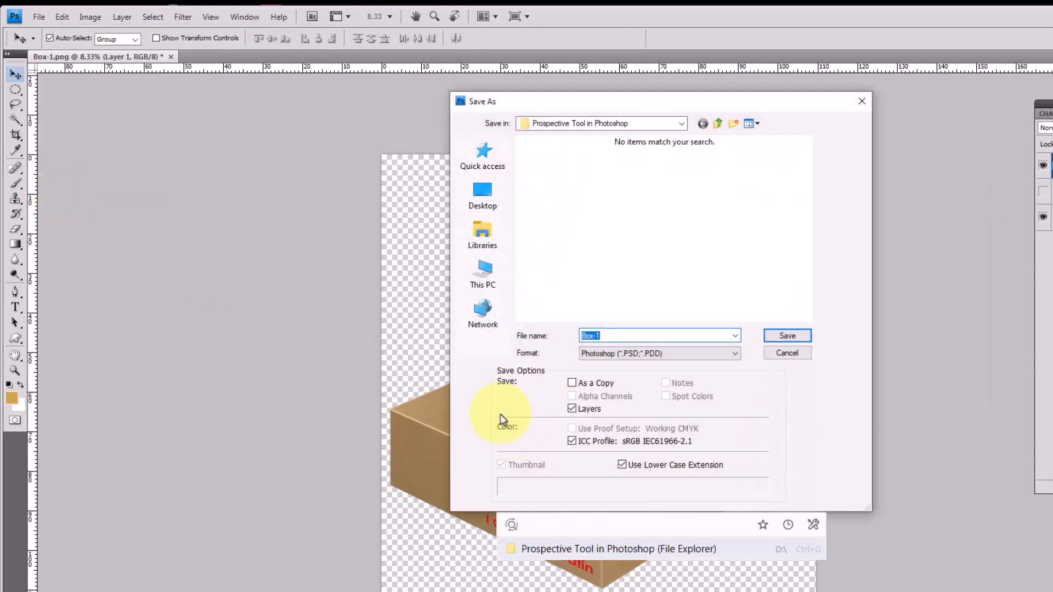
pyautogui.click(485, 199)
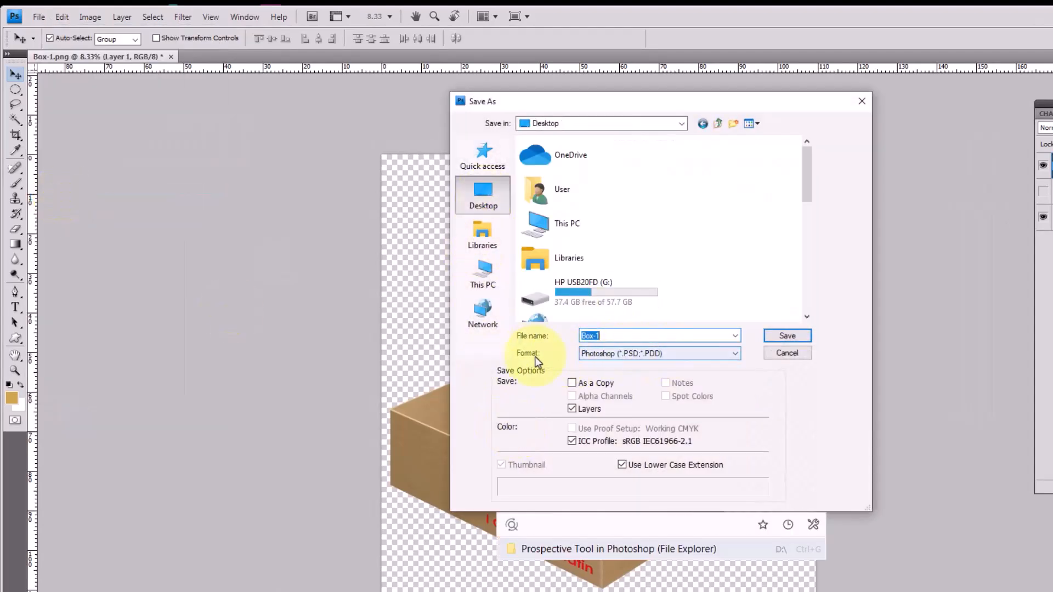
pyautogui.click(624, 354)
pyautogui.click(604, 433)
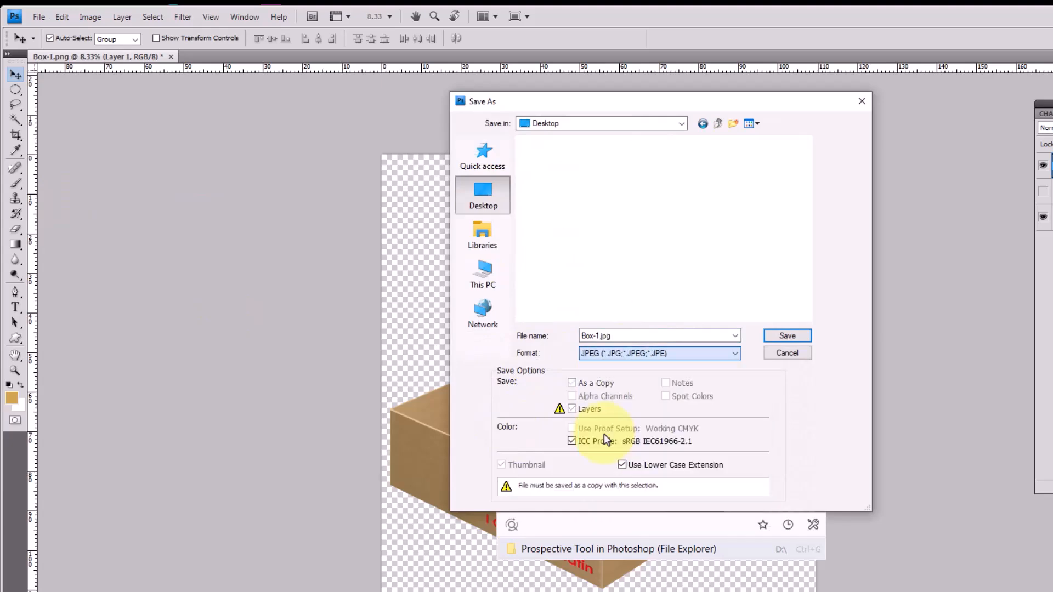
pyautogui.click(605, 337)
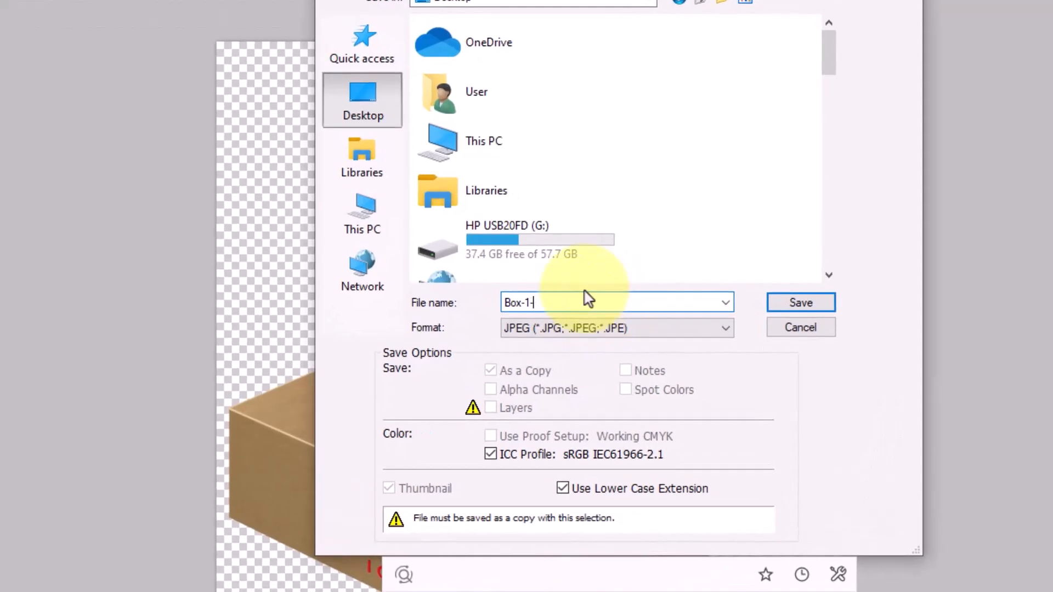
pyautogui.click(802, 302)
pyautogui.click(763, 276)
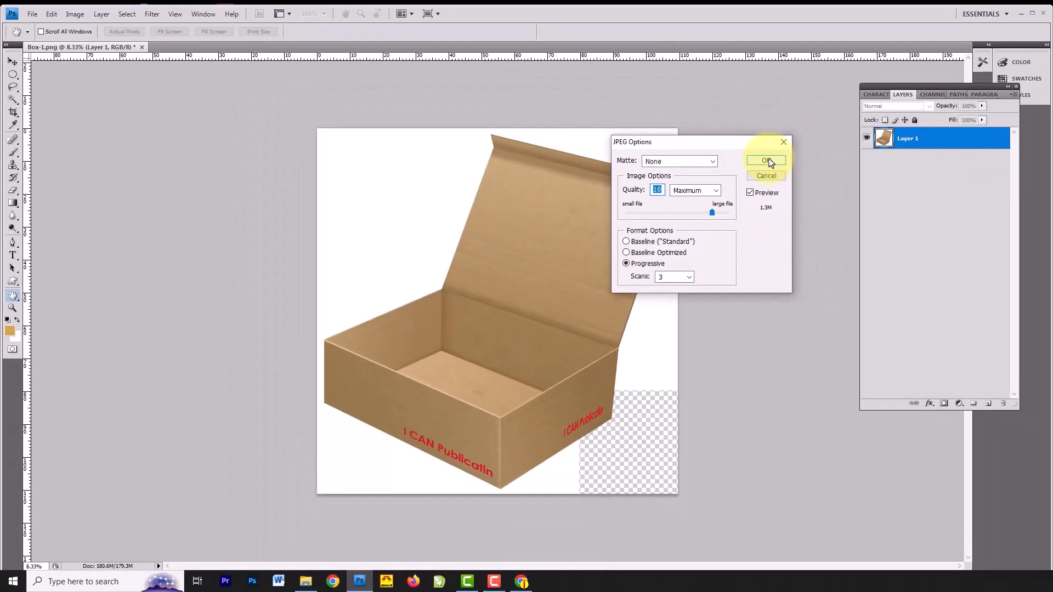
pyautogui.click(995, 98)
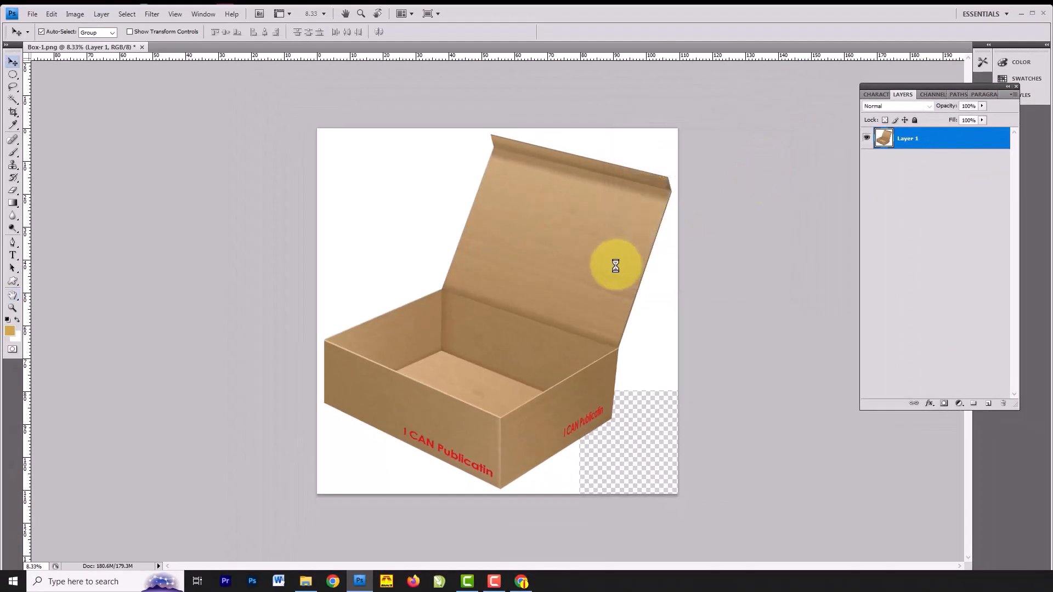
# Show the desktop and open the saved Box-1-Edited image in the image viewer to check the result
pyautogui.press('super+d')
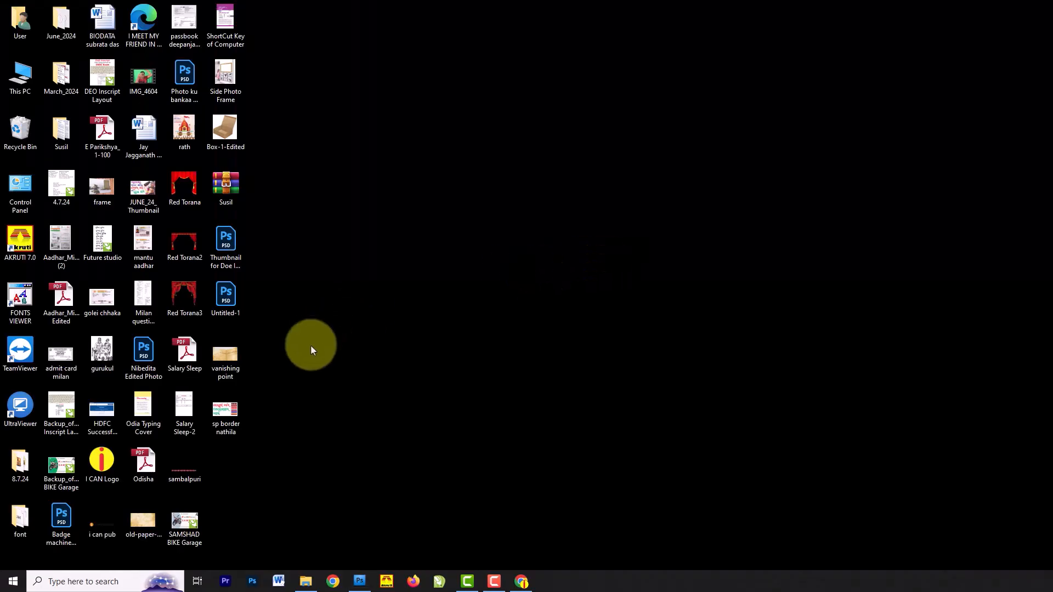
pyautogui.moveTo(231, 130)
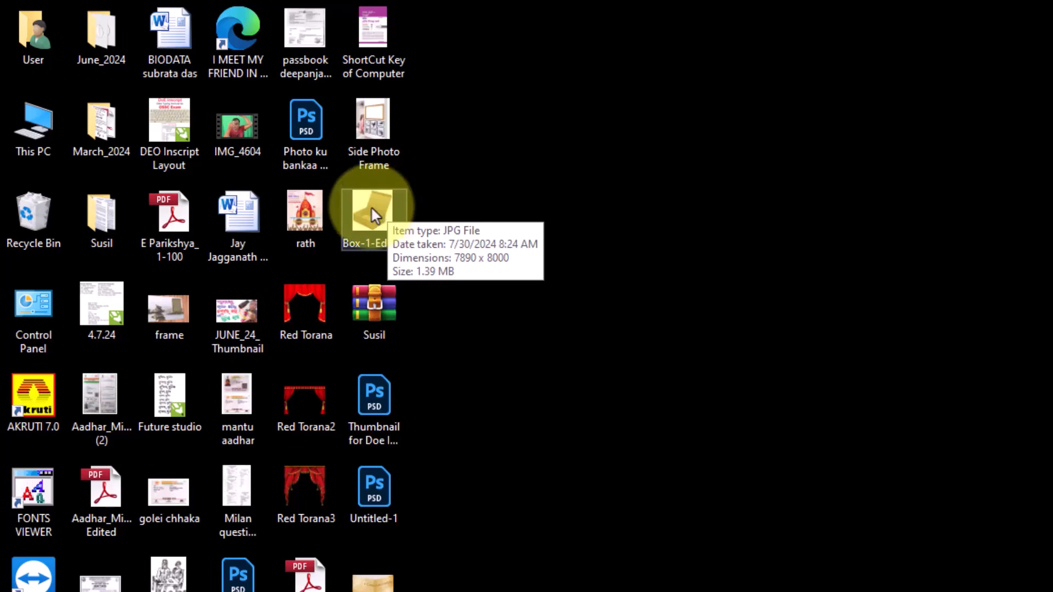
pyautogui.doubleClick(378, 213)
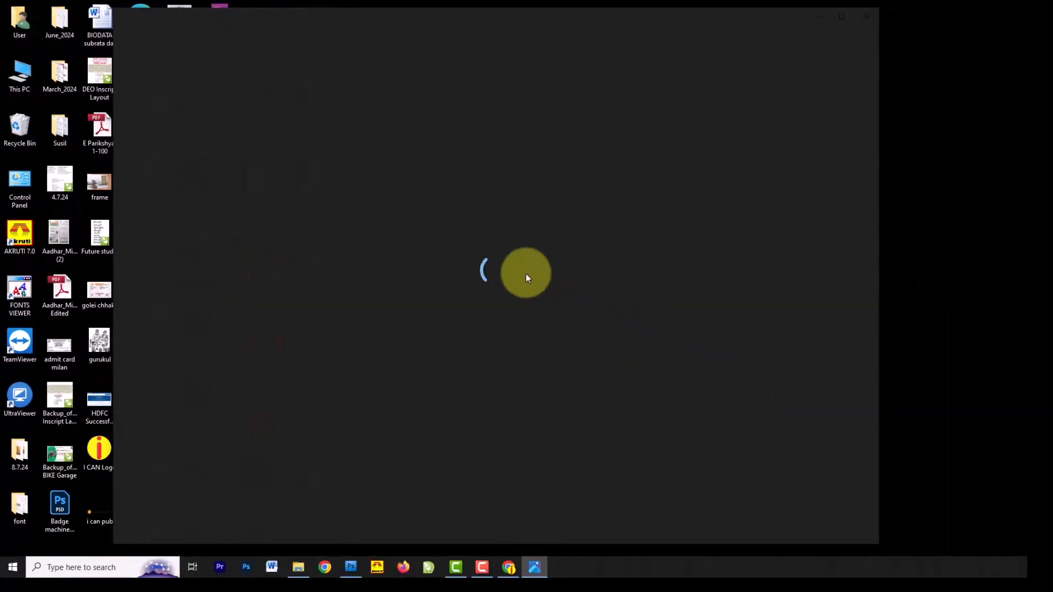